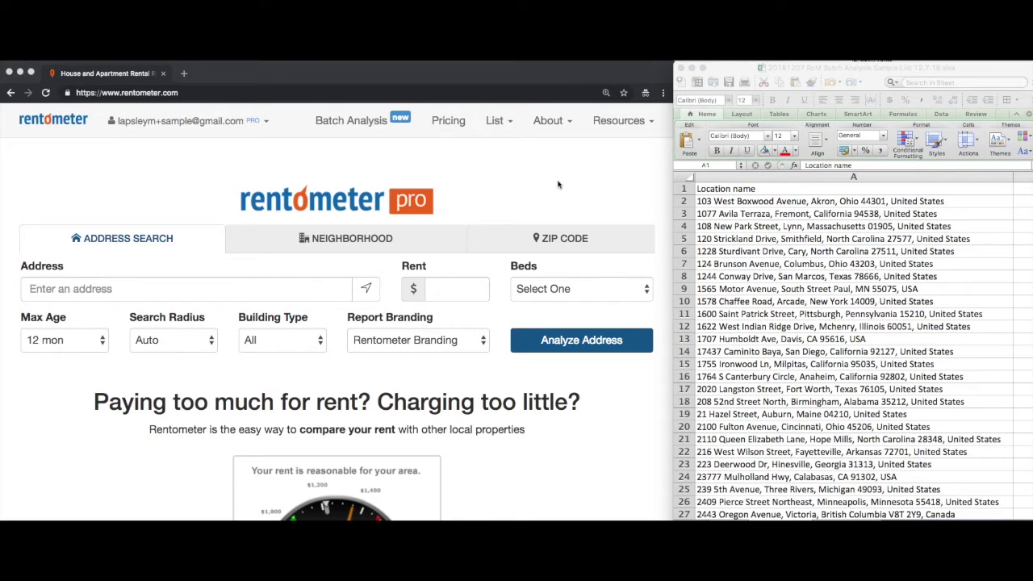
Go to the Batch Analysis page listing previous batch reports.
click(362, 123)
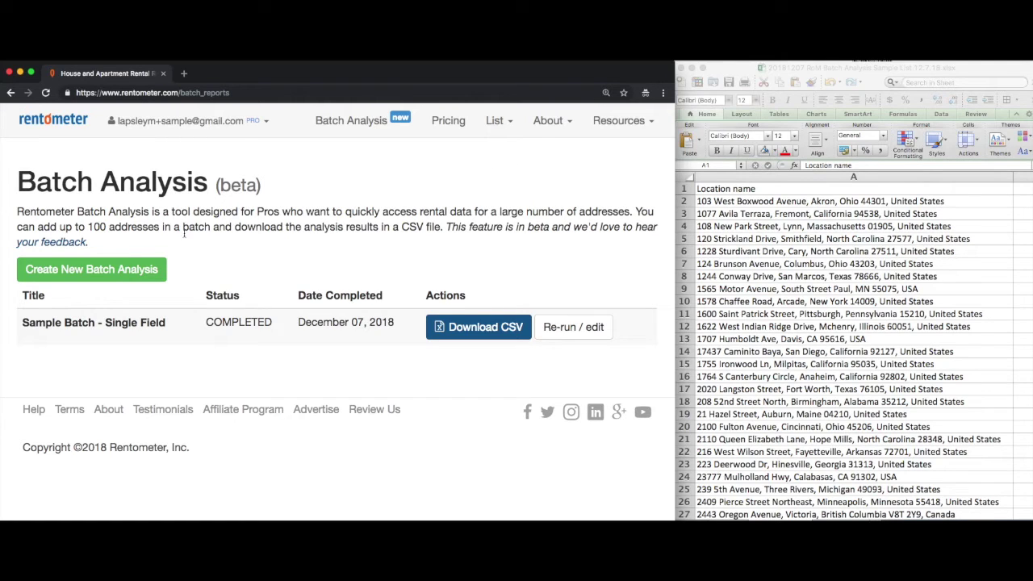
Create a new batch analysis and title it 'Sample File - Single Field'.
click(89, 272)
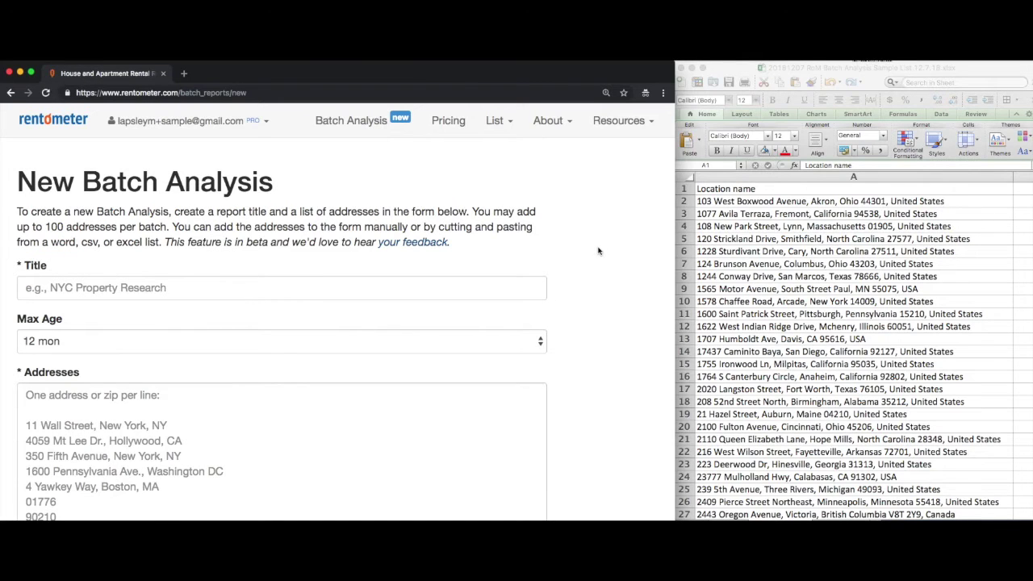
scroll(594, 251, down, 1)
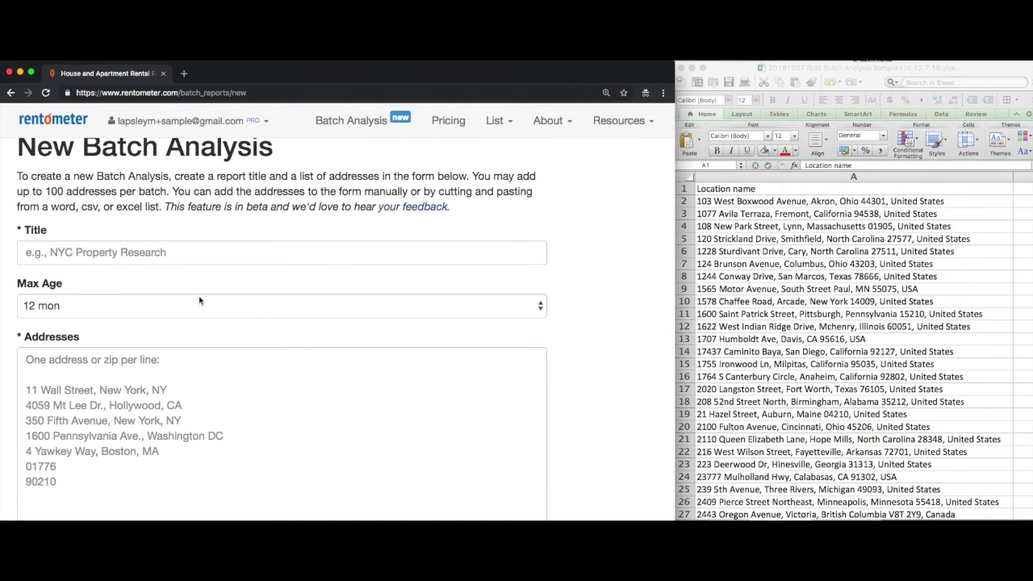
click(205, 255)
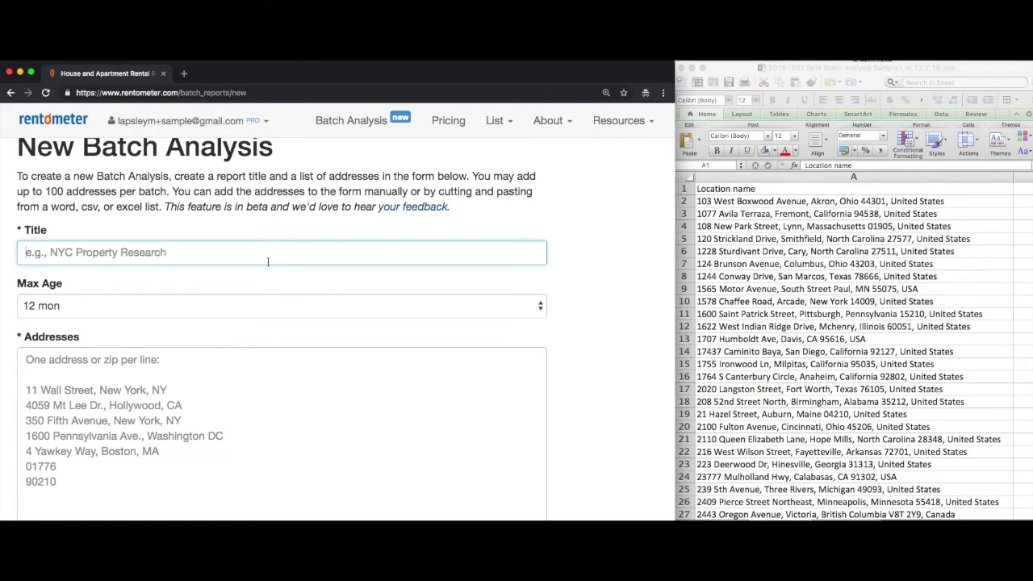
text(S)
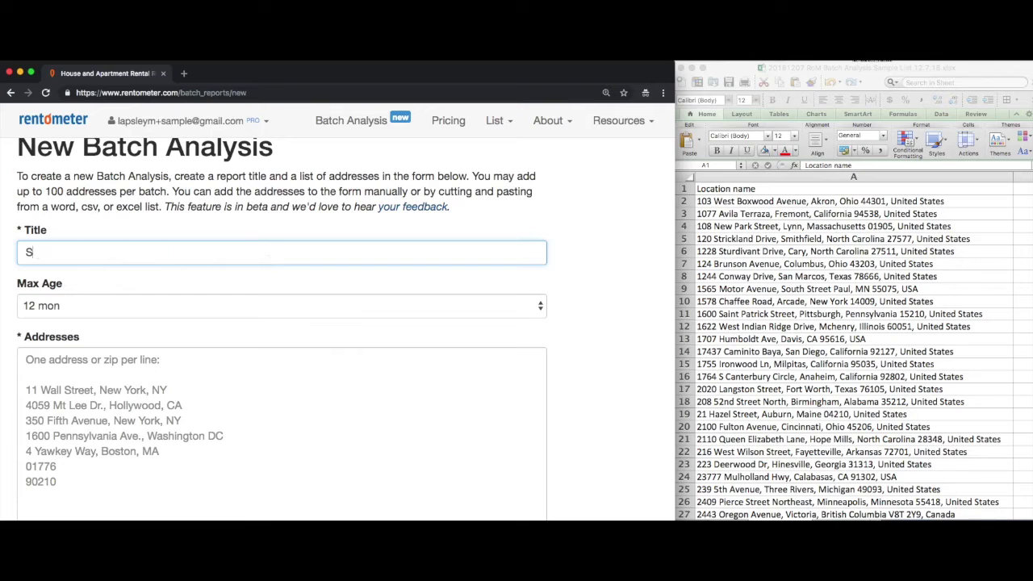
text(ample F)
text(ile - Si)
text(ngle Field)
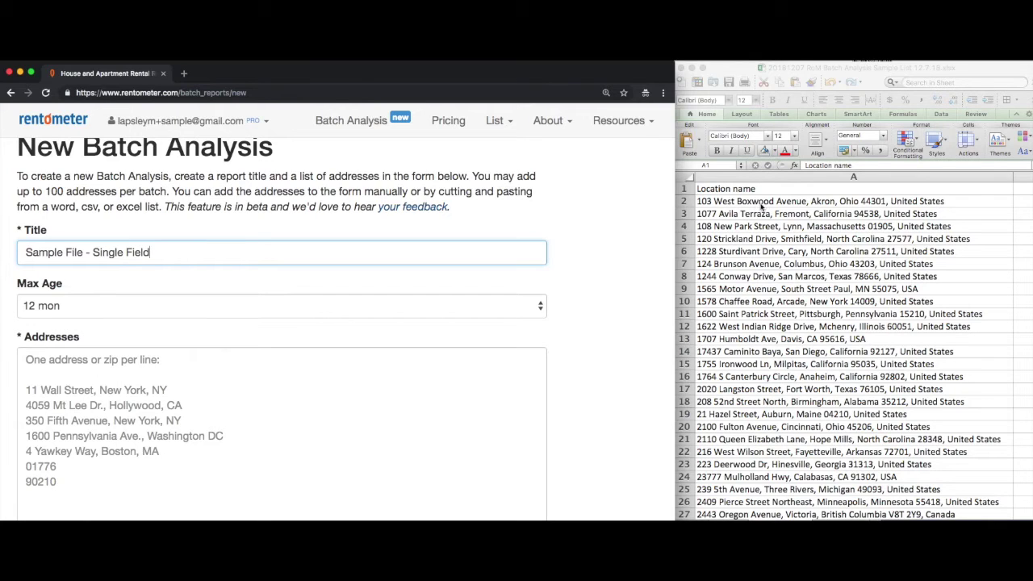
scroll(761, 207, down, 1)
scroll(763, 206, up, 1)
Select and copy the Location name addresses in cells A2 through A46.
click(752, 202)
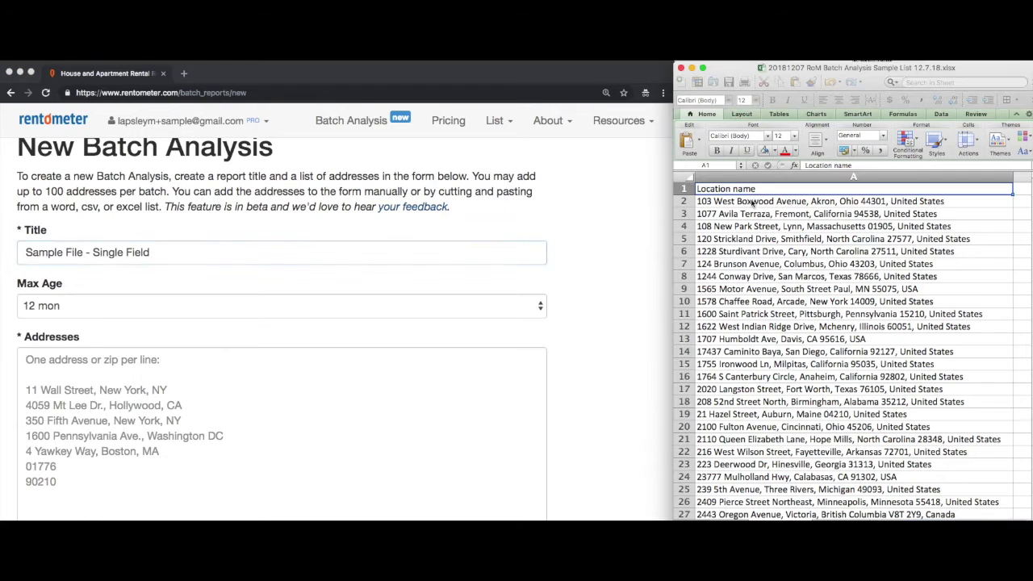
click(749, 203)
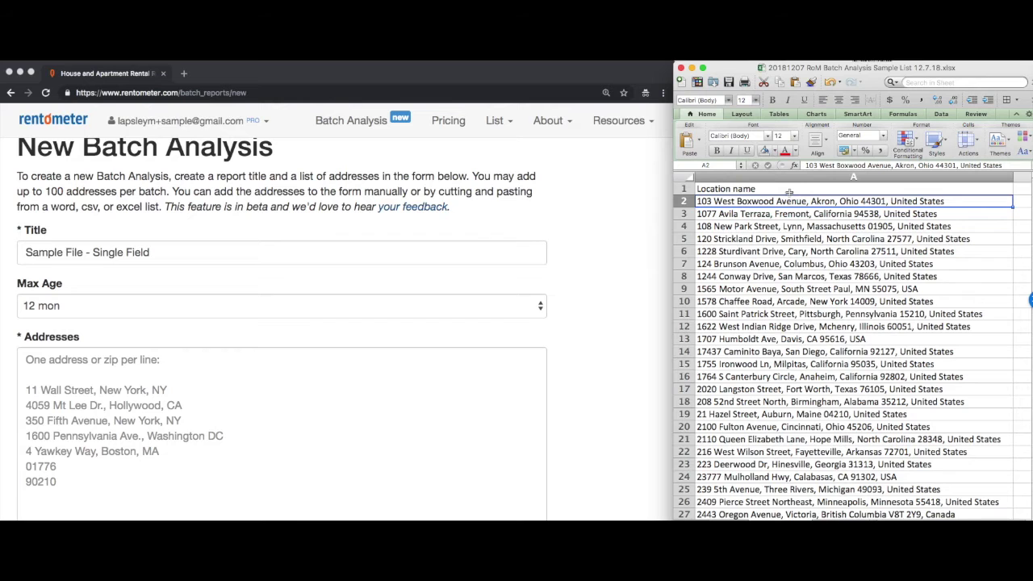
key(ctrl+shift+Down)
scroll(788, 191, down, 1)
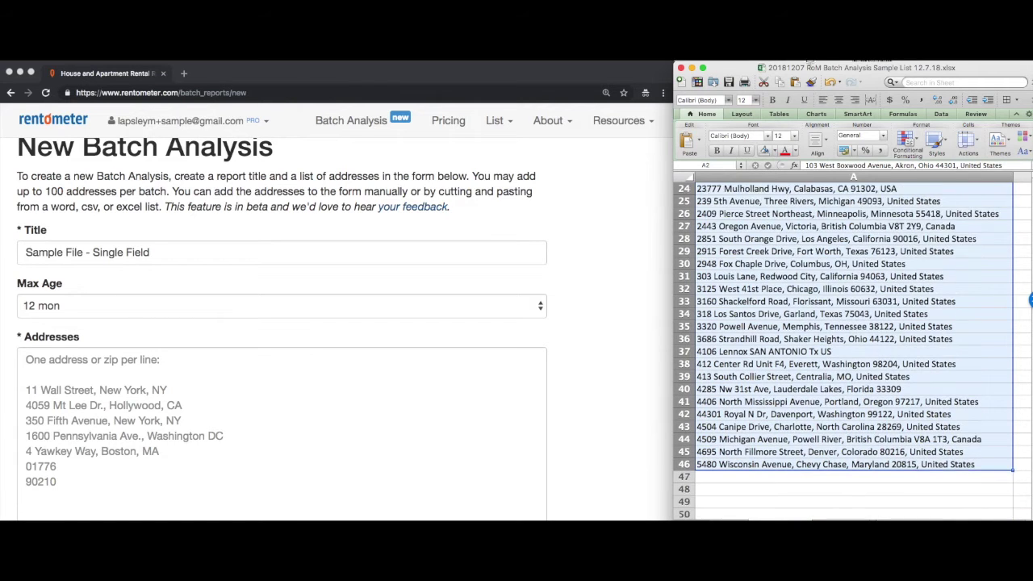
scroll(789, 190, down, 3)
click(780, 84)
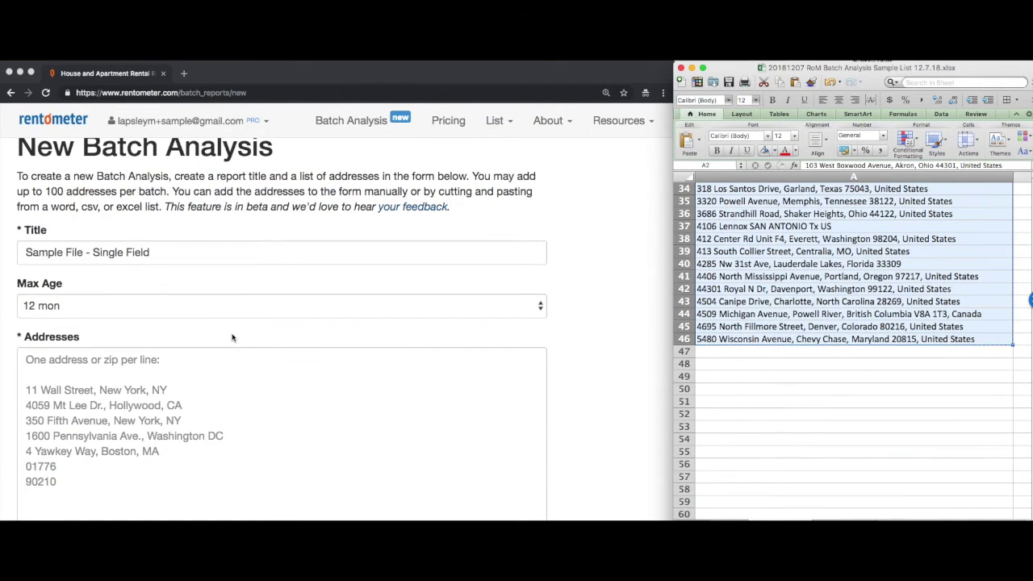
scroll(242, 325, down, 2)
scroll(97, 279, down, 1)
click(86, 272)
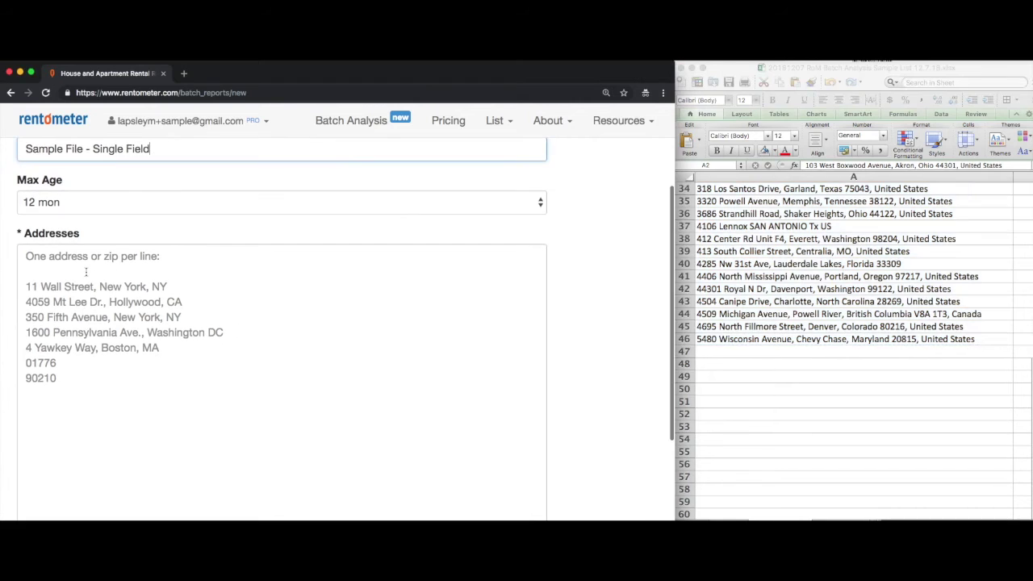
click(26, 255)
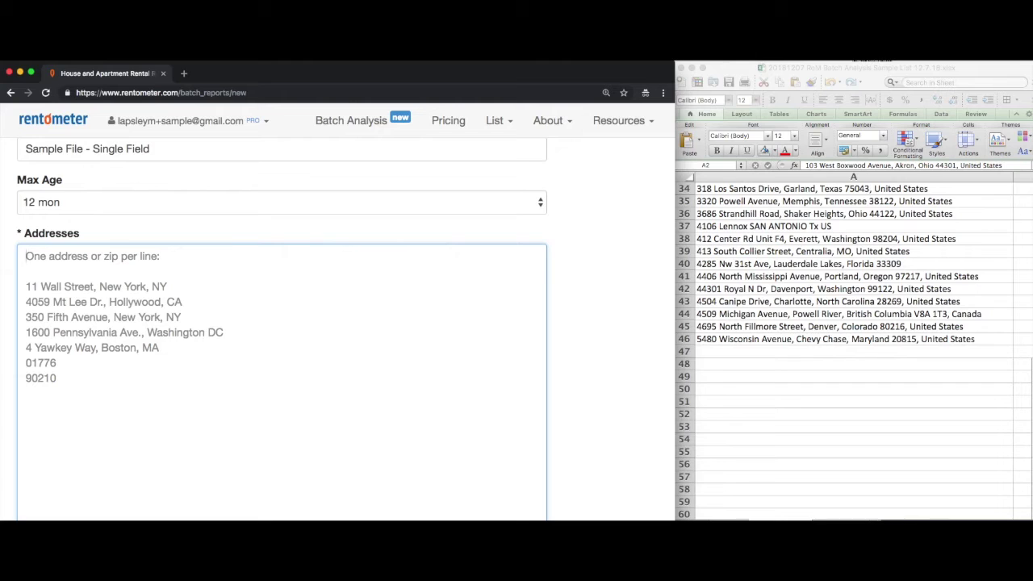
click(100, 61)
key(super+v)
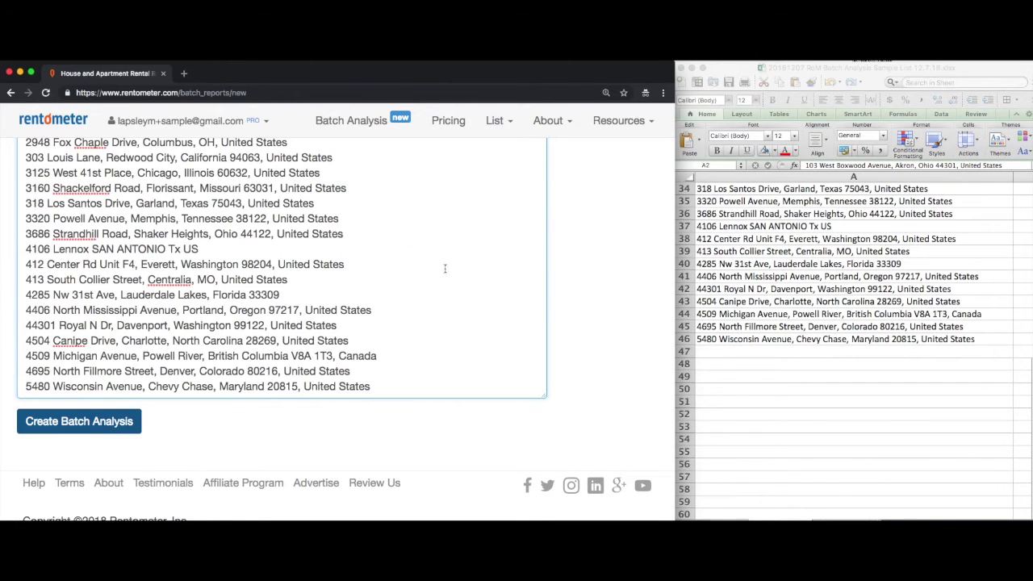
scroll(445, 268, up, 5)
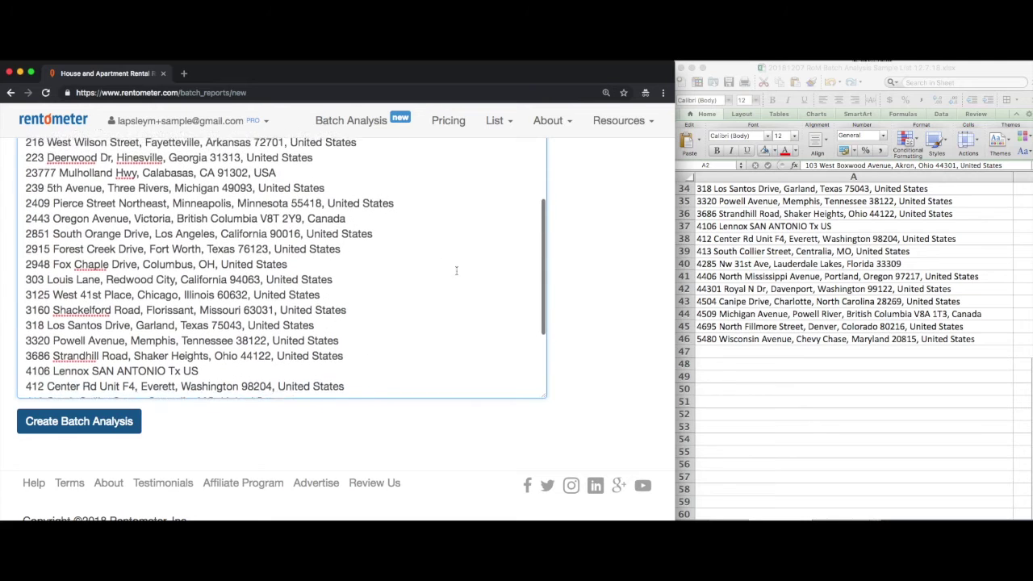
scroll(535, 277, down, 1)
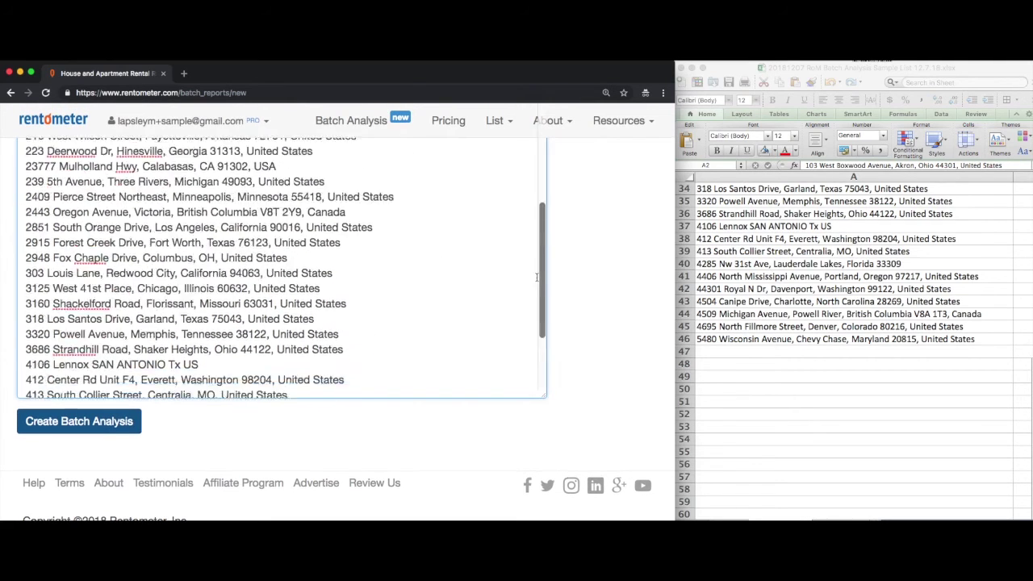
scroll(468, 279, down, 4)
scroll(376, 422, up, 1)
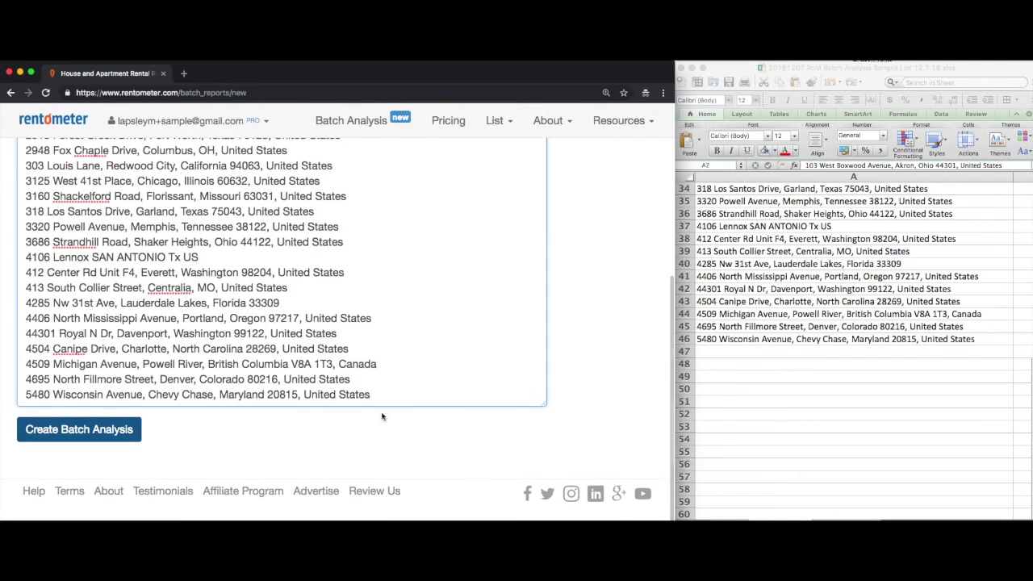
Submit the batch, then download and open the Sample File - Single Field results CSV.
click(69, 431)
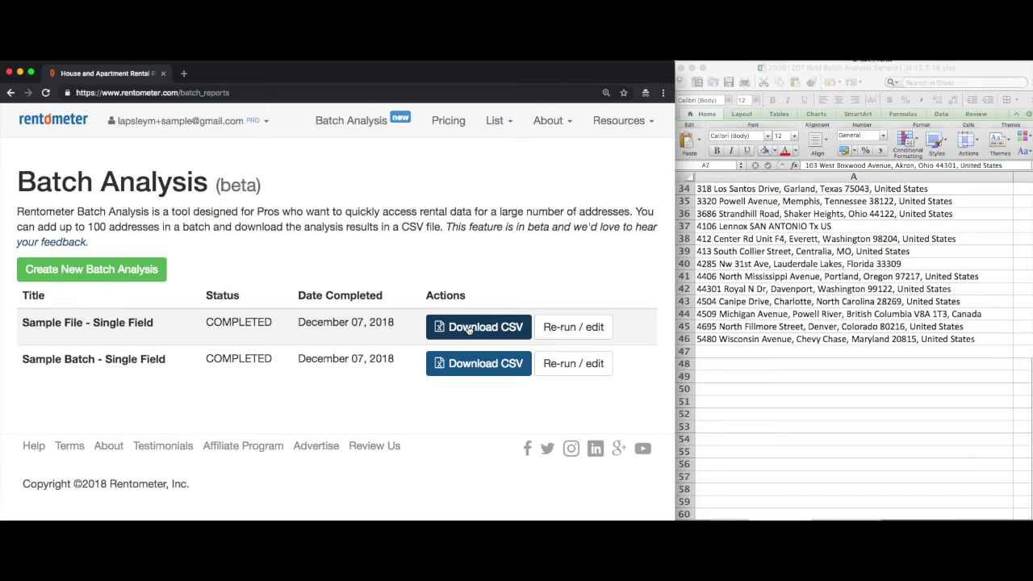
click(469, 329)
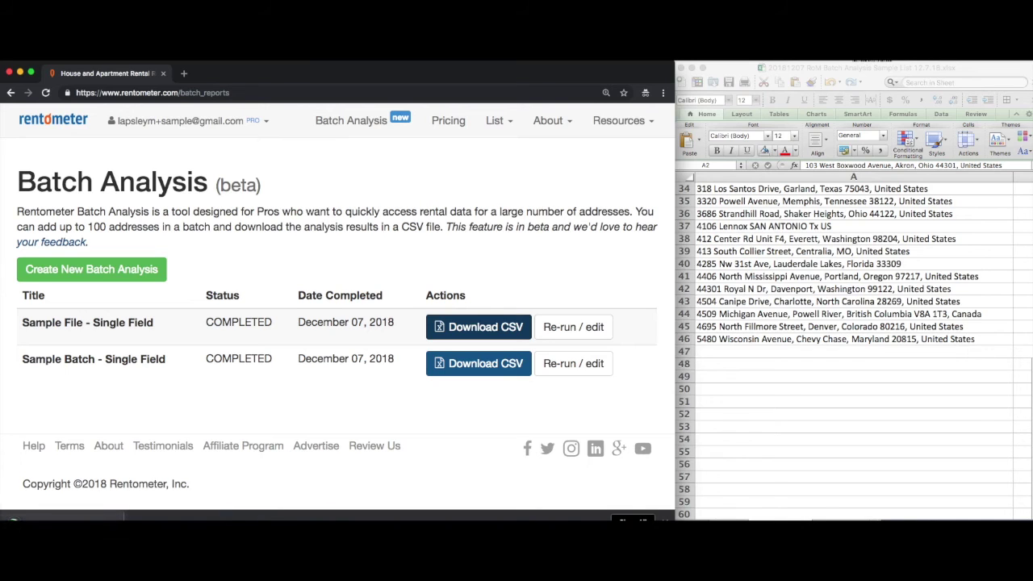
click(66, 519)
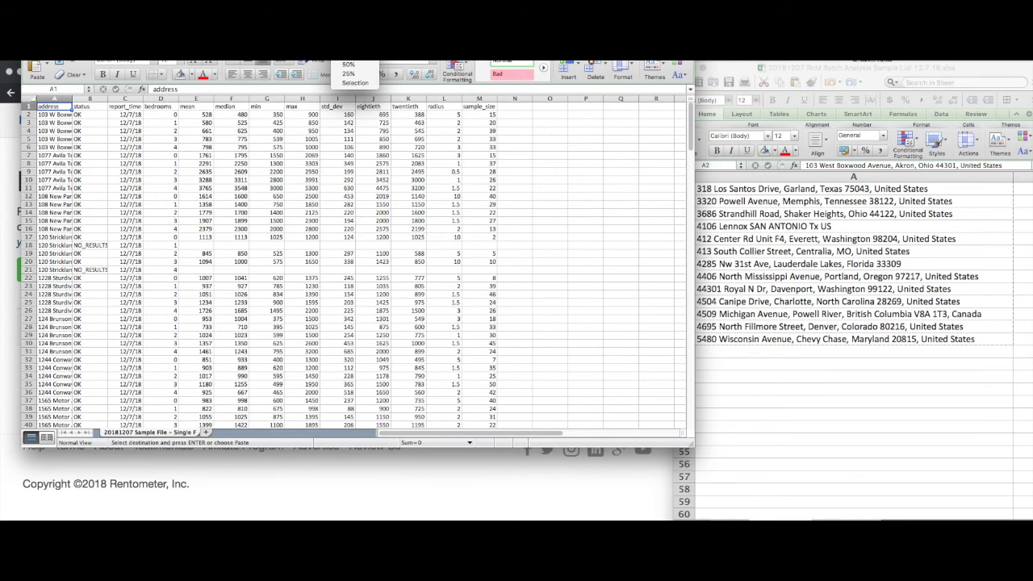
Zoom the results sheet to 100%, widen column A, and freeze panes below the header row.
click(347, 57)
drag(95, 100, 192, 104)
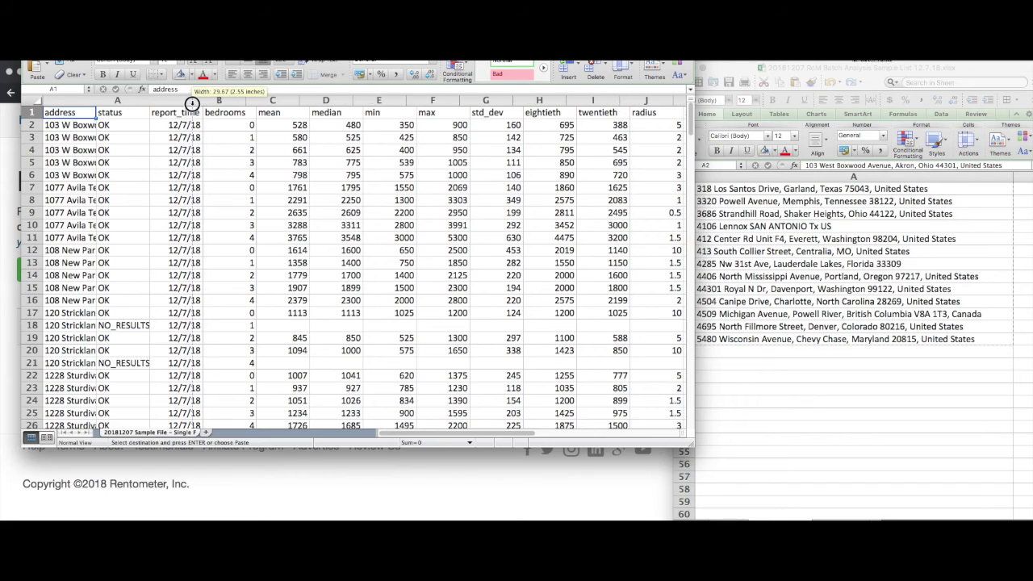
drag(191, 103, 193, 104)
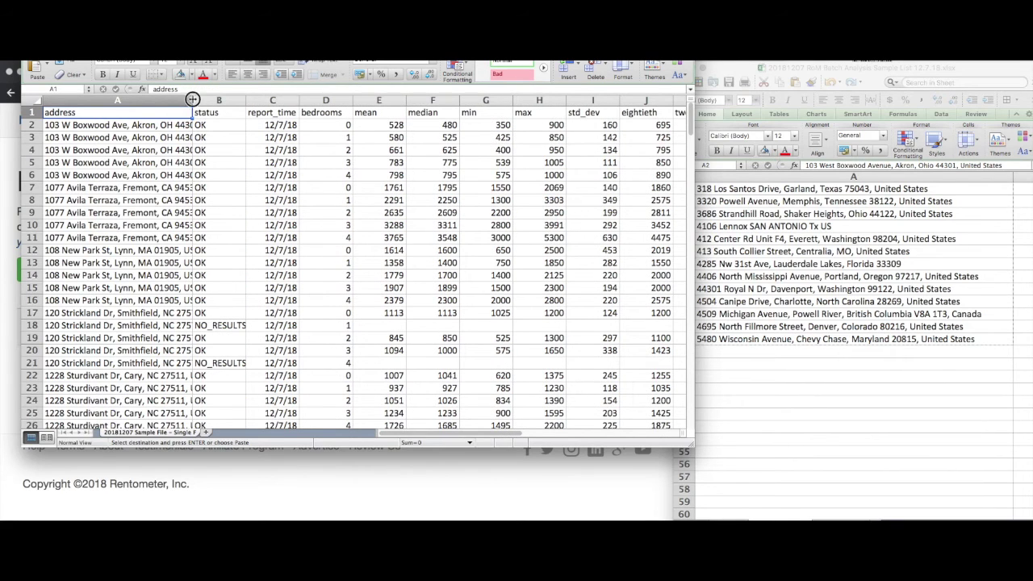
drag(195, 104, 205, 104)
click(143, 125)
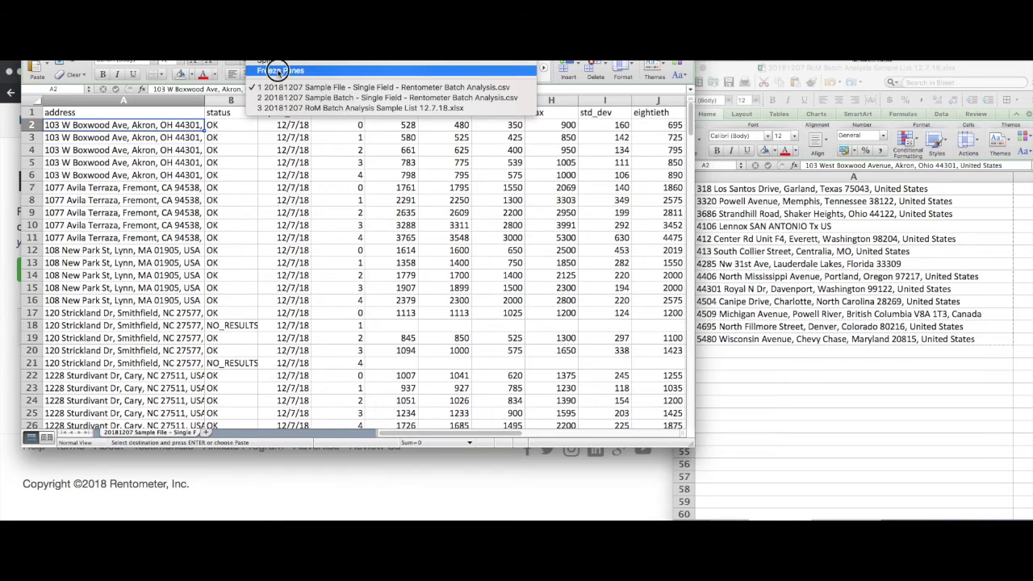
click(521, 63)
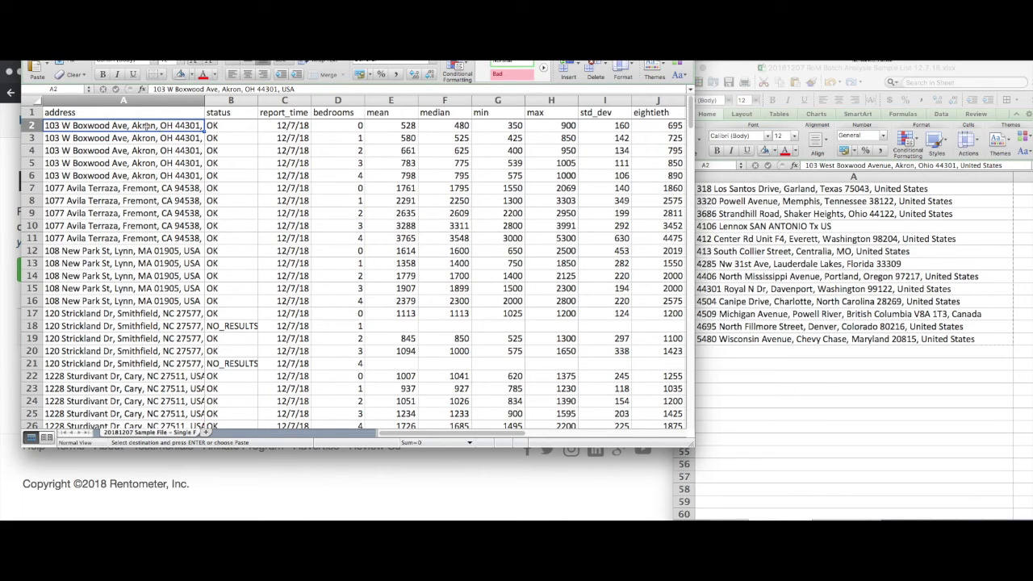
Check the bedroom counts, then jump from A2 to row 226, 5480 Wisconsin Ave.
click(336, 130)
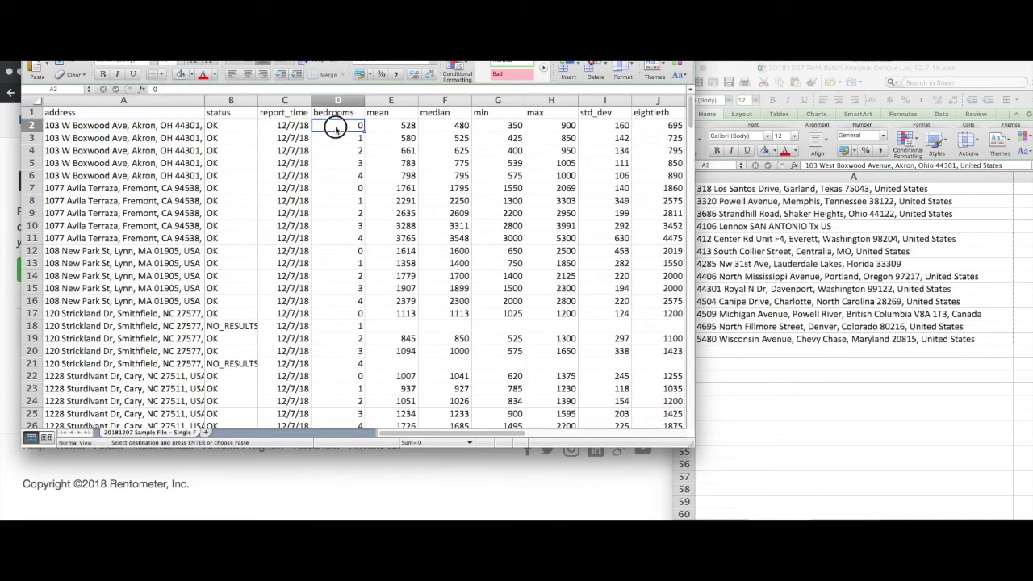
click(332, 138)
click(327, 164)
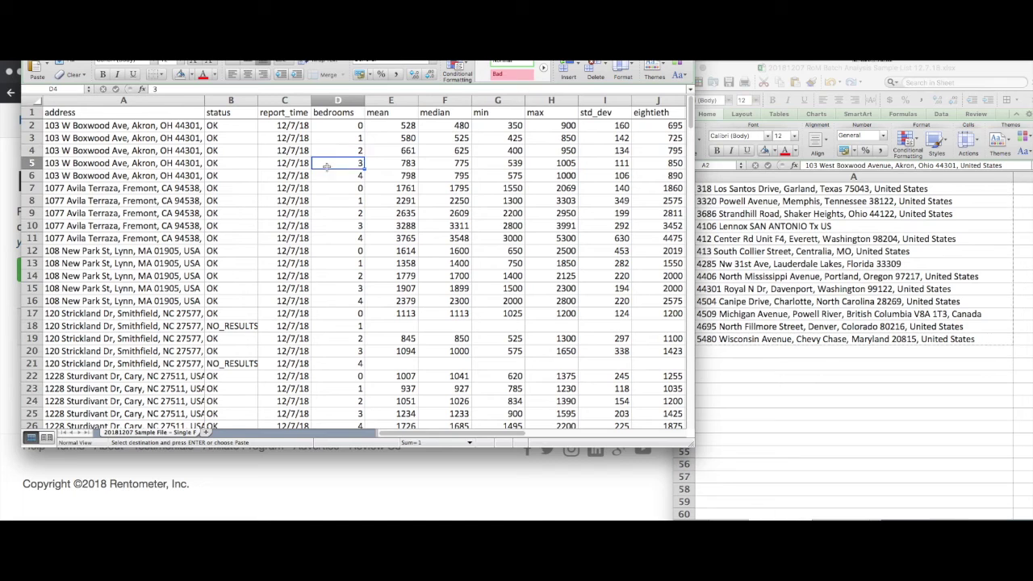
click(327, 175)
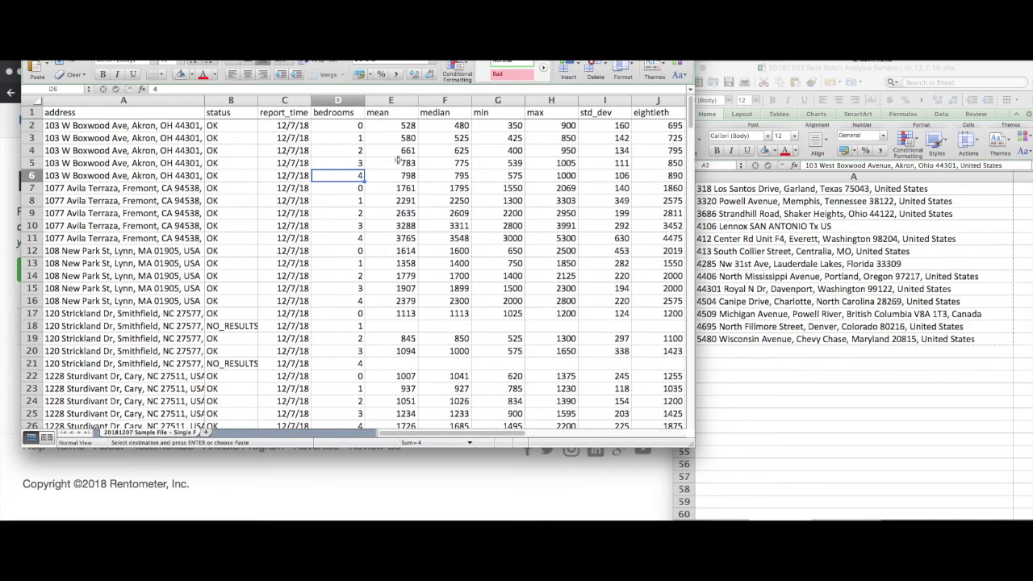
scroll(397, 161, right, 2)
scroll(397, 161, right, 3)
scroll(400, 164, left, 5)
click(157, 126)
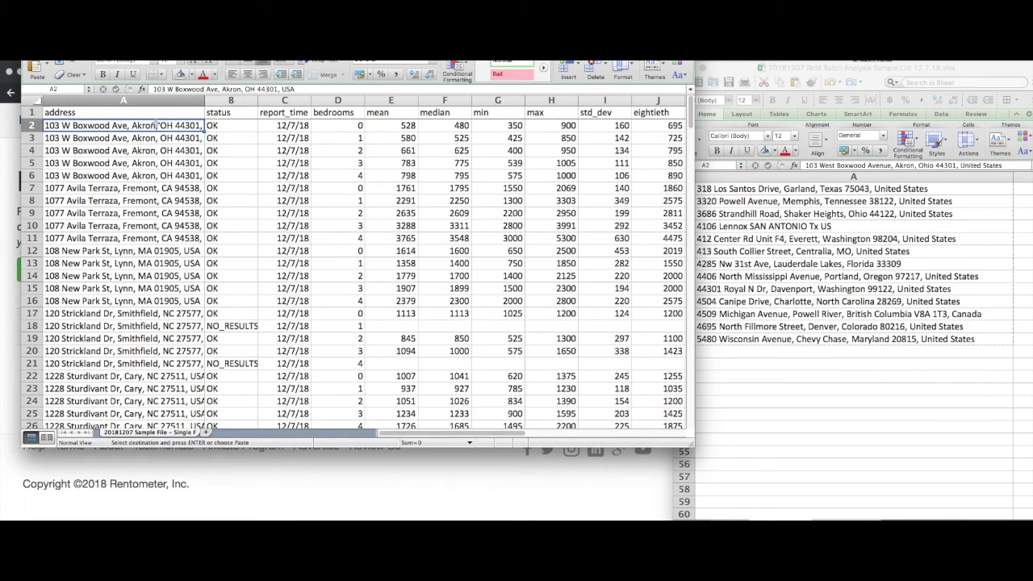
key(ctrl+Down)
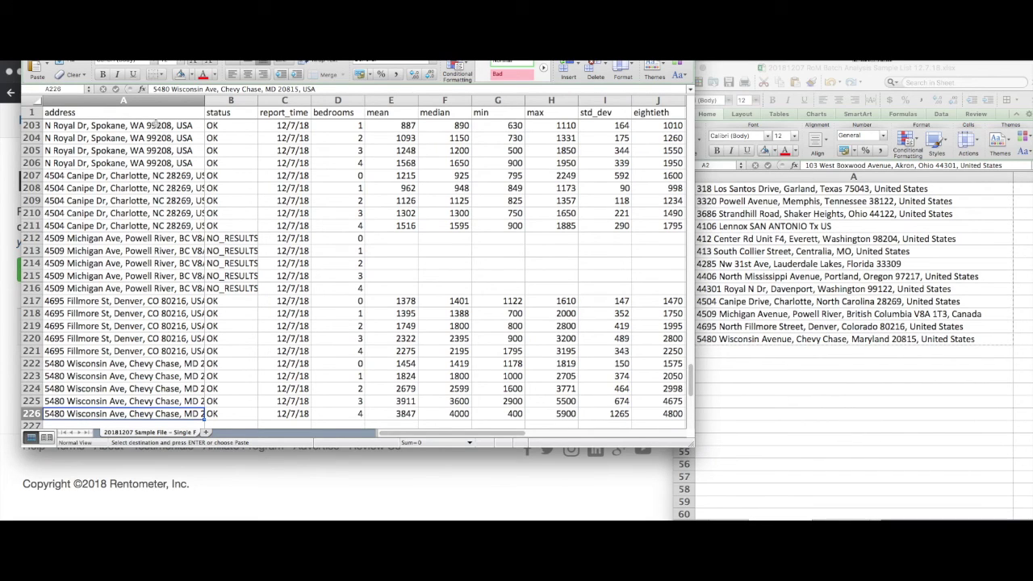